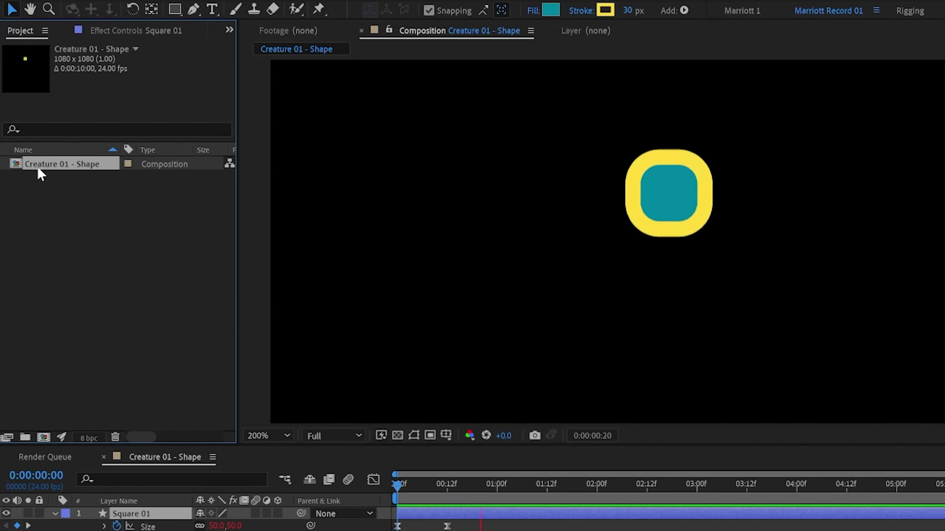
Nest Creature 01 - Shape in a new comp and rename it 'Creature 02 - Ring'.
{"action": "left_click_drag", "start_coordinate": [45, 163], "coordinate": [43, 433]}
{"action": "left_click", "coordinate": [79, 178]}
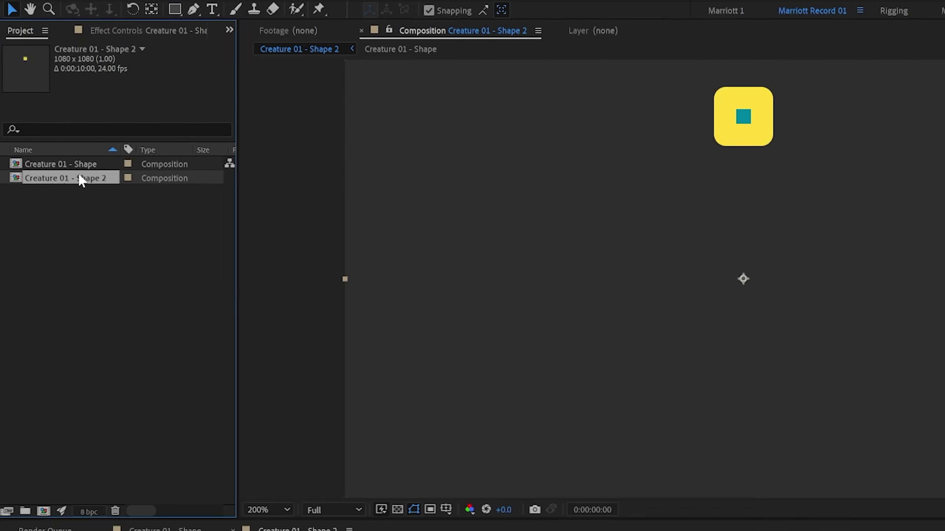
{"action": "key", "text": "Return"}
{"action": "left_click", "coordinate": [67, 178]}
{"action": "key", "text": "BackSpace"}
{"action": "type", "text": "2"}
{"action": "left_click_drag", "start_coordinate": [75, 178], "coordinate": [84, 178]}
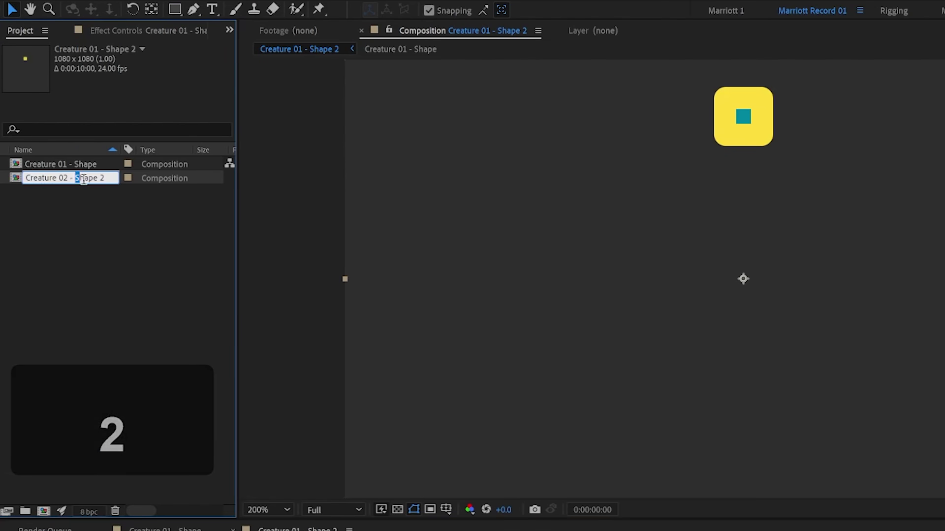
{"action": "type", "text": "Ring"}
{"action": "key", "text": "Return"}
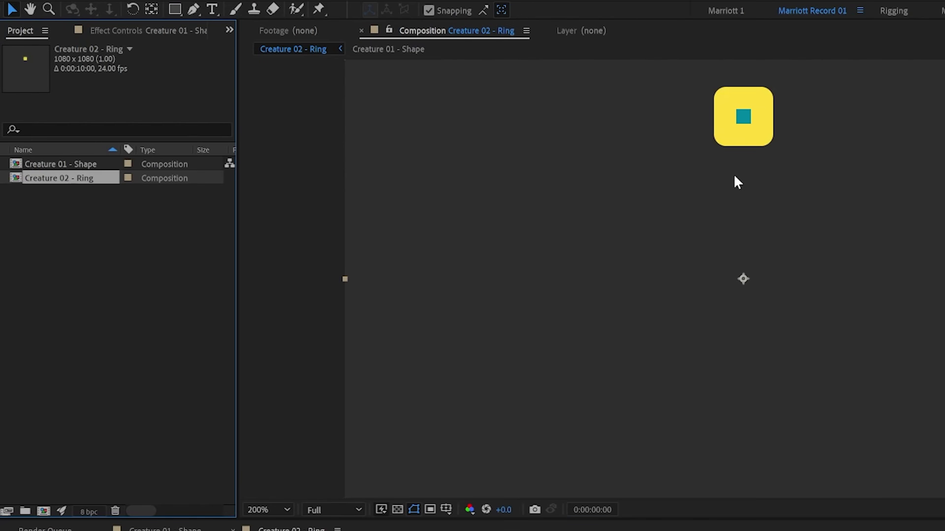
Duplicate the shape layer to eight copies and show Rotation on all of them.
{"action": "scroll", "coordinate": [737, 205], "scroll_direction": "down", "scroll_amount": 2}
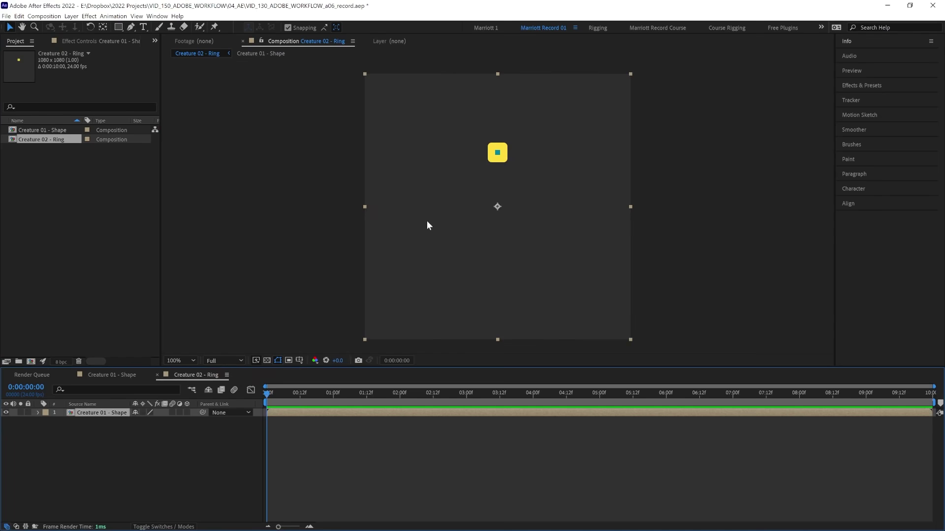
{"action": "key", "text": "ctrl+d"}
{"action": "key", "text": "ctrl+d"}
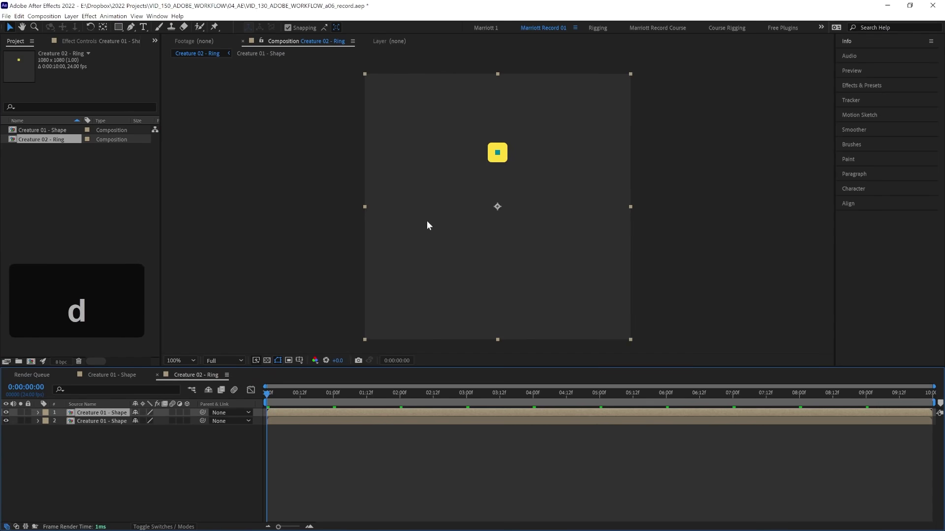
{"action": "key", "text": "ctrl+d"}
{"action": "key", "text": "ctrl+d"}
{"action": "key", "text": "ctrl+d"}
{"action": "key", "text": "ctrl+d"}
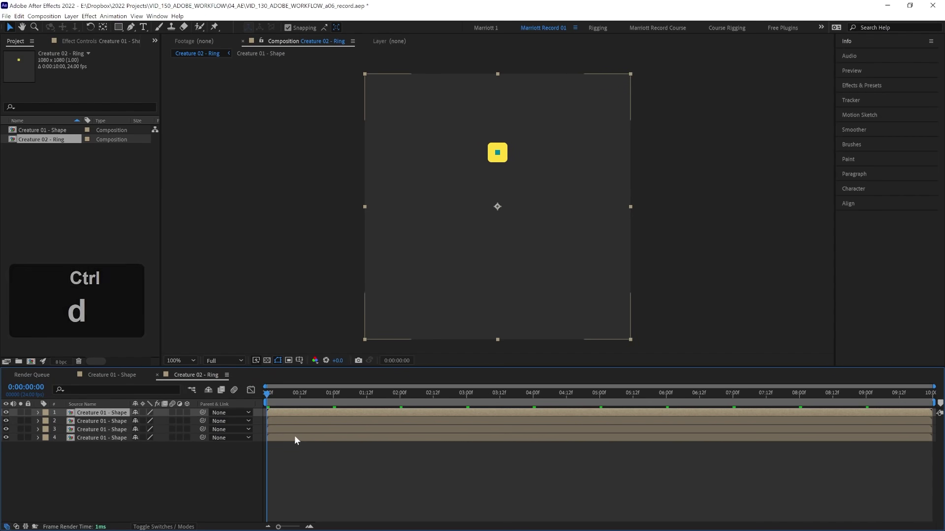
{"action": "key", "text": "ctrl+d"}
{"action": "left_click", "coordinate": [291, 475], "text": "shift"}
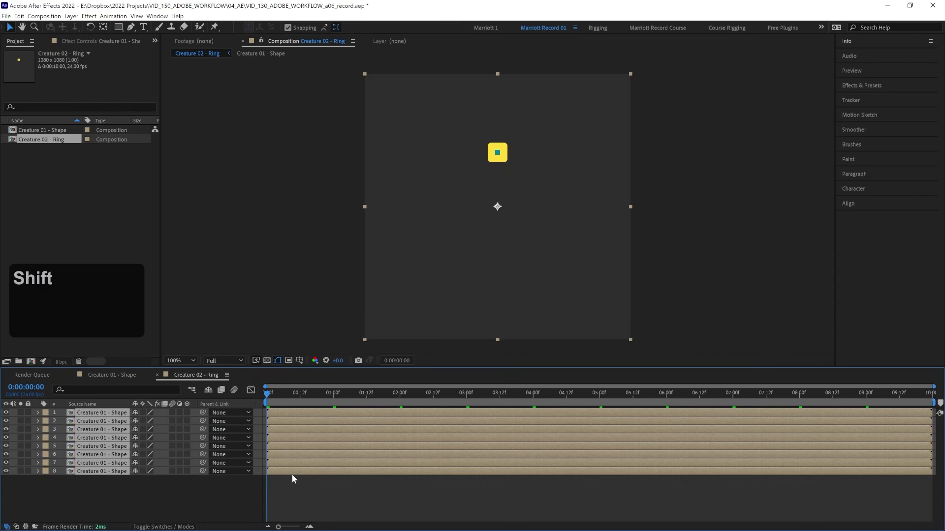
{"action": "key", "text": "r"}
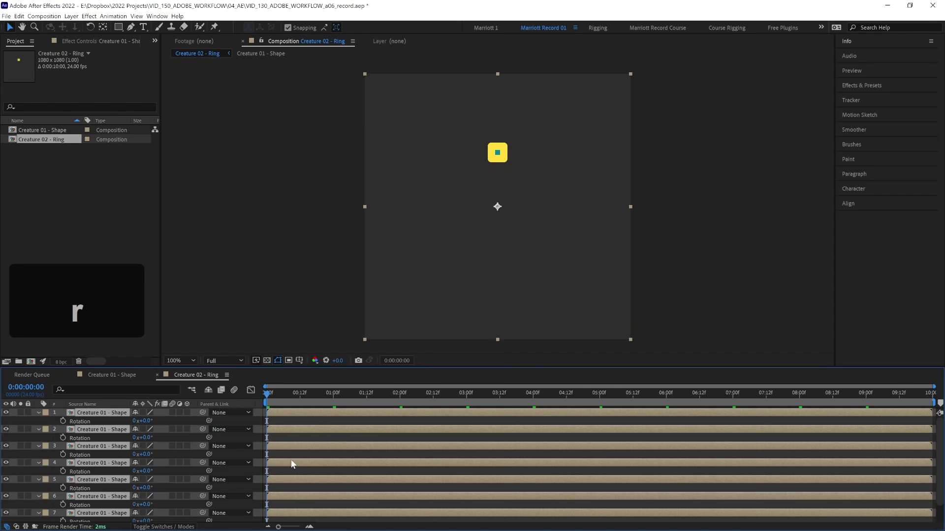
{"action": "left_click_drag", "start_coordinate": [197, 368], "coordinate": [197, 344]}
{"action": "key", "text": "z"}
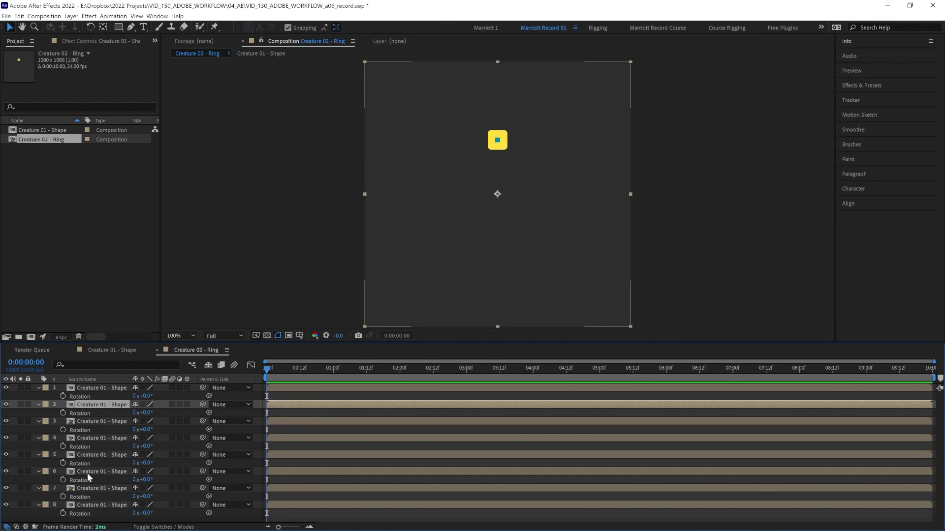
Set rotations of 45°, 90°, 135° and 180° on layers 2 to 5.
{"action": "left_click", "coordinate": [92, 386]}
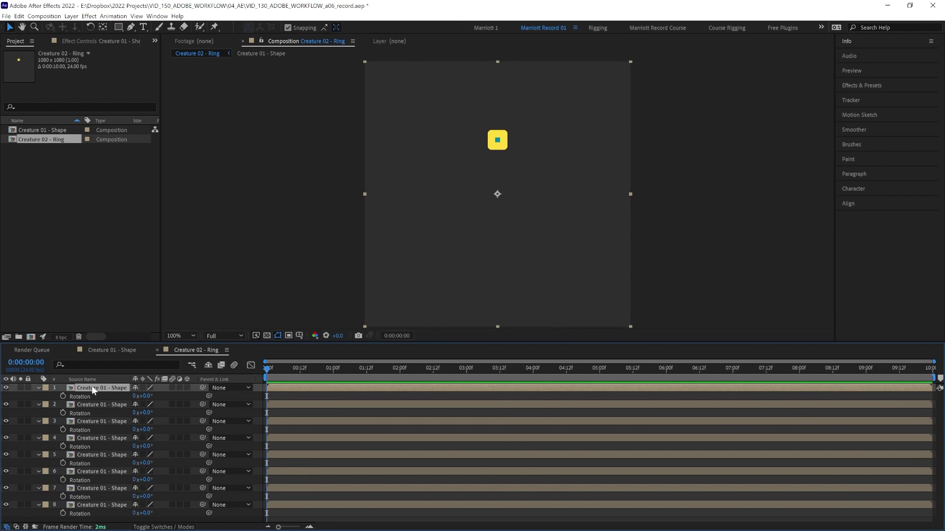
{"action": "type", "text": "45"}
{"action": "left_click", "coordinate": [144, 429]}
{"action": "type", "text": "90"}
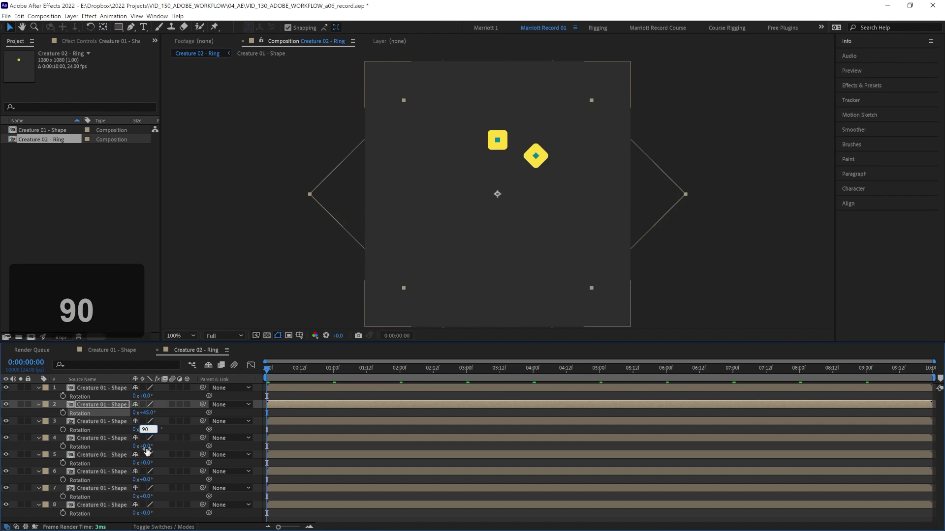
{"action": "left_click", "coordinate": [145, 446]}
{"action": "type", "text": "135"}
{"action": "left_click", "coordinate": [147, 463]}
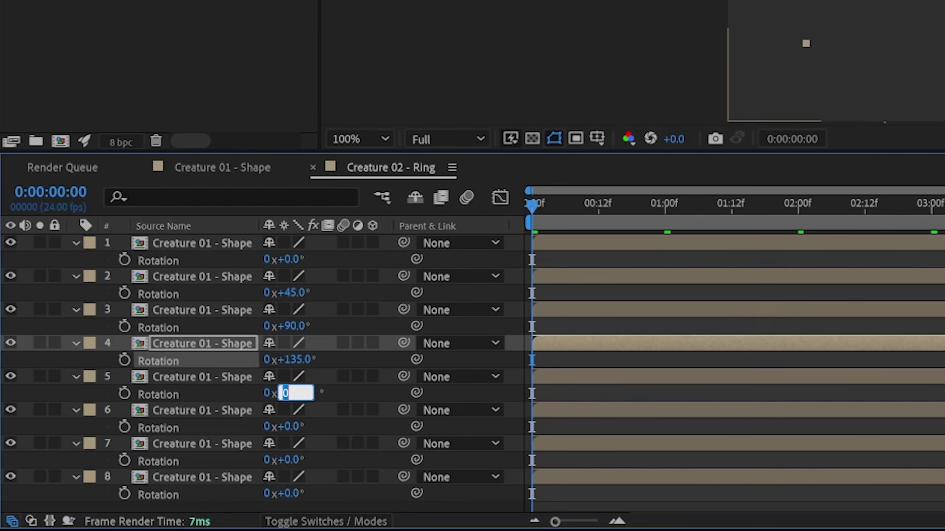
{"action": "type", "text": "180"}
Set layers 6 to 8 to 225°, 270° and 315°, then preview the ring.
{"action": "left_click", "coordinate": [142, 481]}
{"action": "type", "text": "225"}
{"action": "left_click", "coordinate": [144, 497]}
{"action": "type", "text": "270"}
{"action": "key", "text": "Return"}
{"action": "left_click", "coordinate": [288, 493]}
{"action": "key", "text": "BackSpace"}
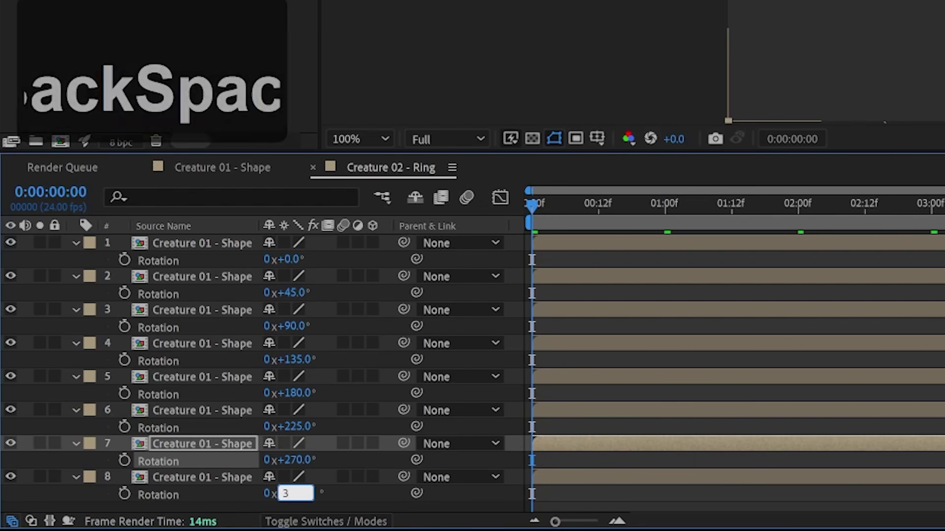
{"action": "type", "text": "315"}
{"action": "key", "text": "Return"}
{"action": "key", "text": "space"}
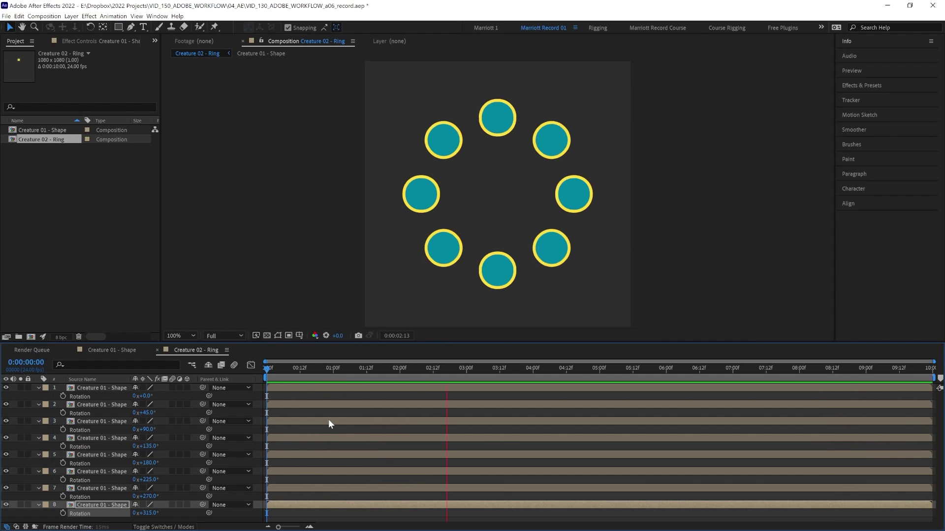
Zoom the timeline in, delay layer 3 by one frame, and preview the staggered ring.
{"action": "left_click", "coordinate": [281, 406]}
{"action": "key", "text": "="}
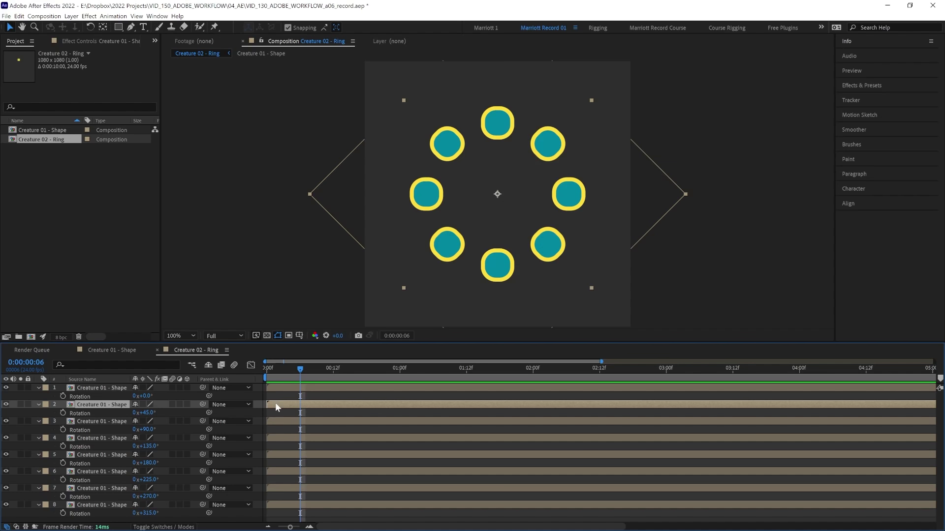
{"action": "key", "text": "space"}
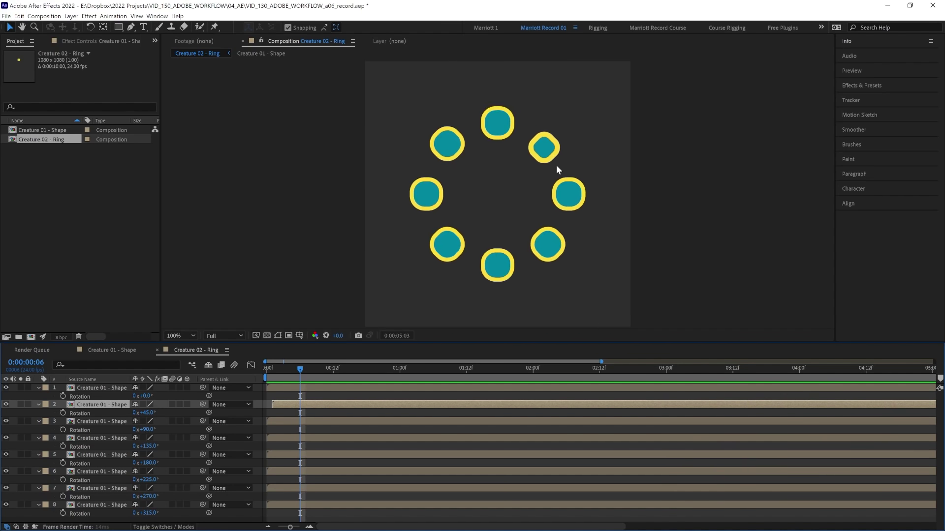
{"action": "key", "text": "space"}
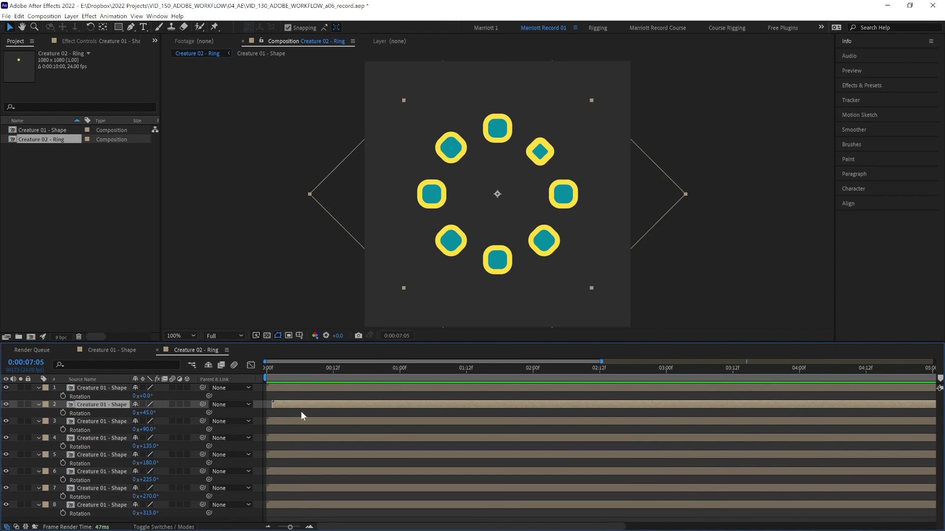
{"action": "left_click_drag", "start_coordinate": [280, 421], "coordinate": [284, 459]}
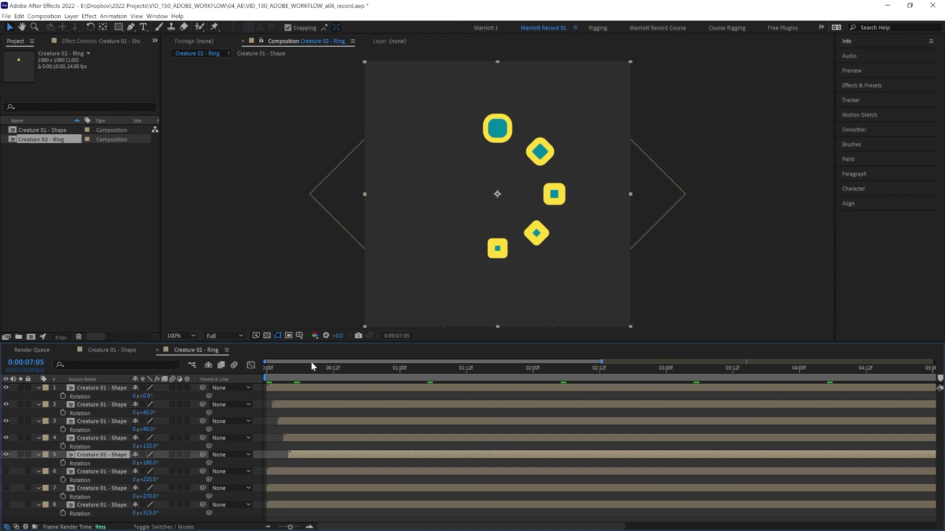
{"action": "left_click", "coordinate": [265, 374]}
{"action": "key", "text": "space"}
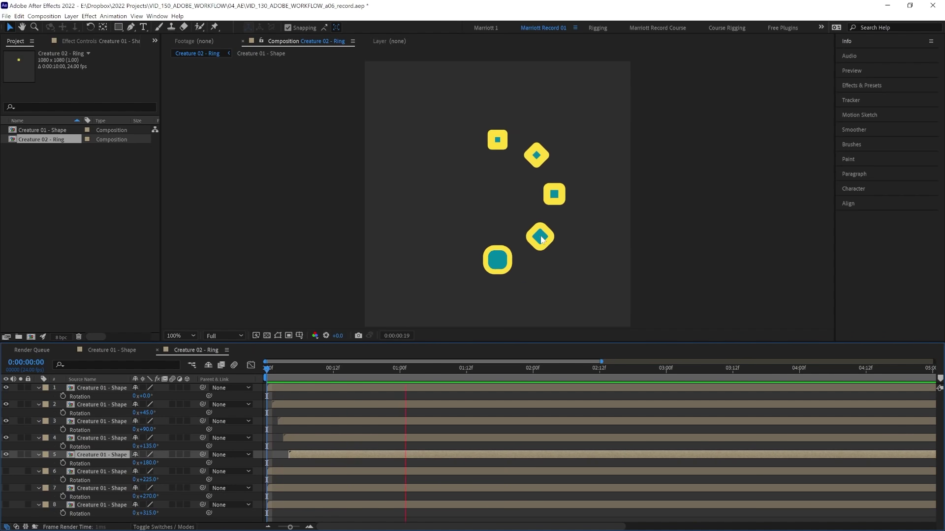
Delay the start times of layers 6 and 7 to continue the stagger.
{"action": "key", "text": "space"}
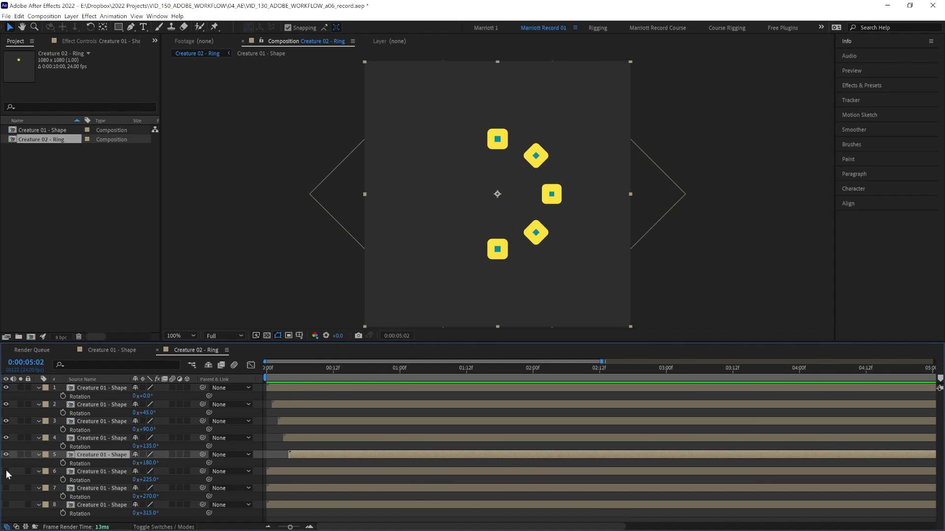
{"action": "key", "text": "space"}
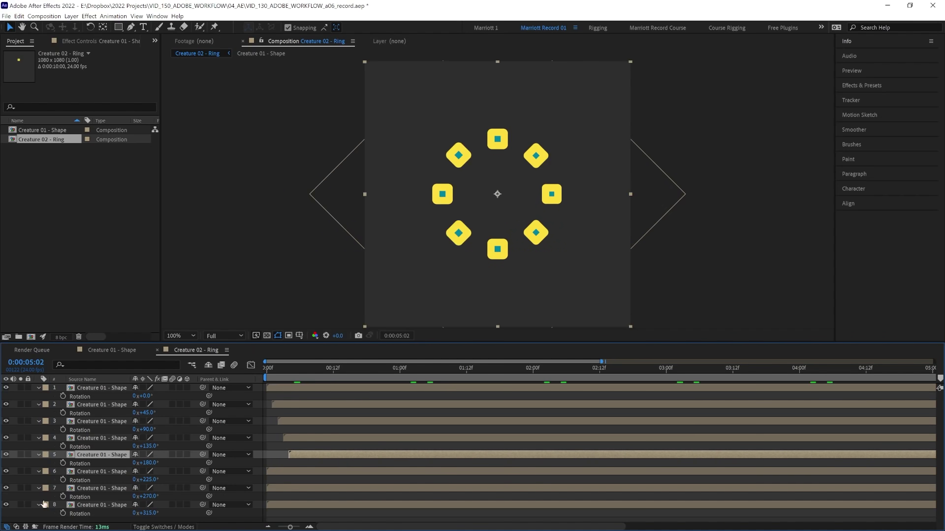
{"action": "left_click", "coordinate": [279, 470]}
{"action": "key", "text": "z"}
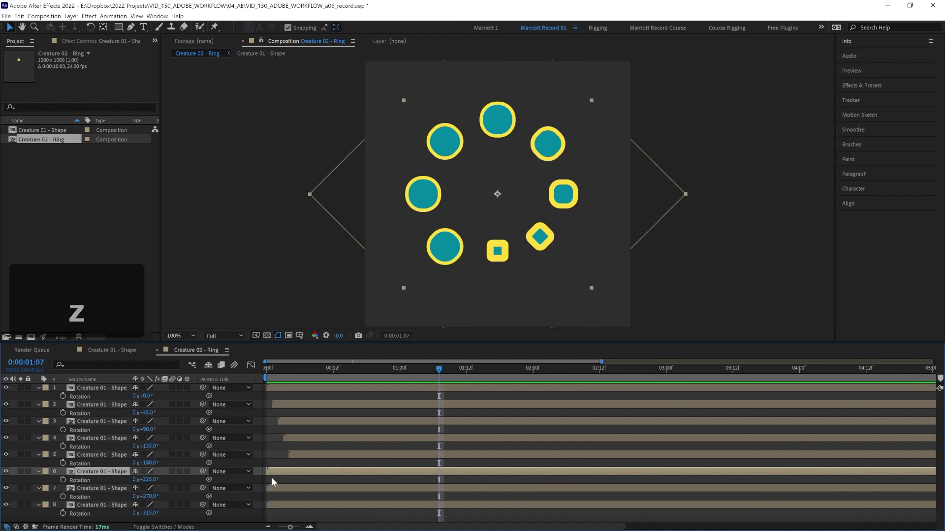
{"action": "left_click_drag", "start_coordinate": [271, 470], "coordinate": [294, 489]}
{"action": "left_click", "coordinate": [284, 489]}
{"action": "left_click_drag", "start_coordinate": [291, 506], "coordinate": [296, 506]}
{"action": "left_click", "coordinate": [427, 455]}
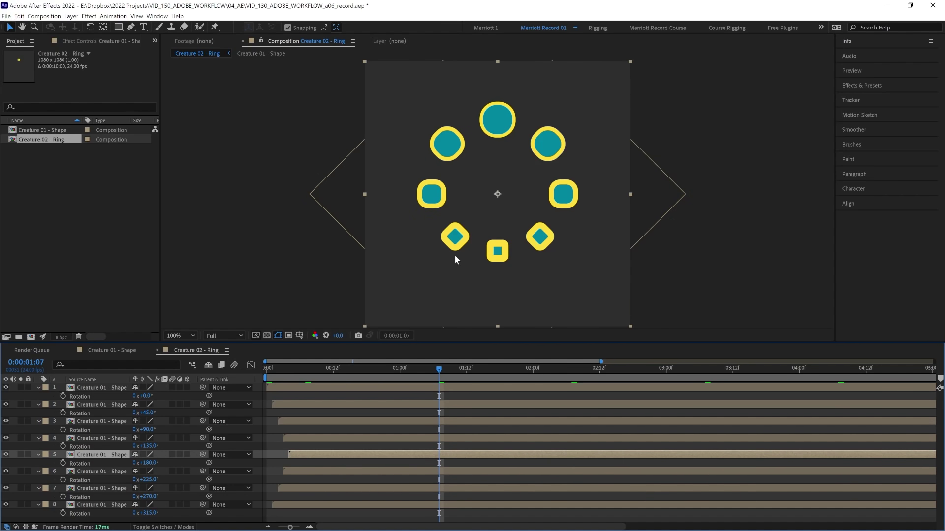
Preview the staggered Creature 02 - Ring animation.
{"action": "key", "text": "space"}
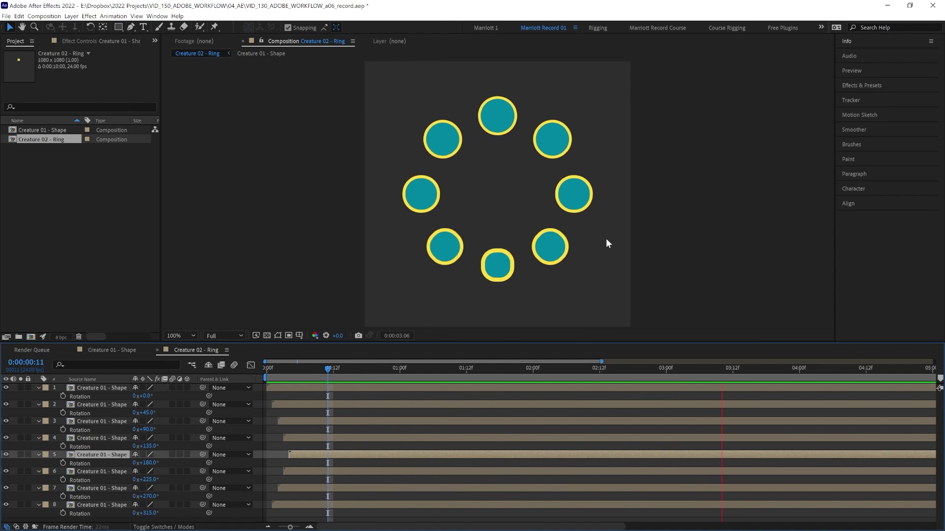
{"action": "key", "text": "space"}
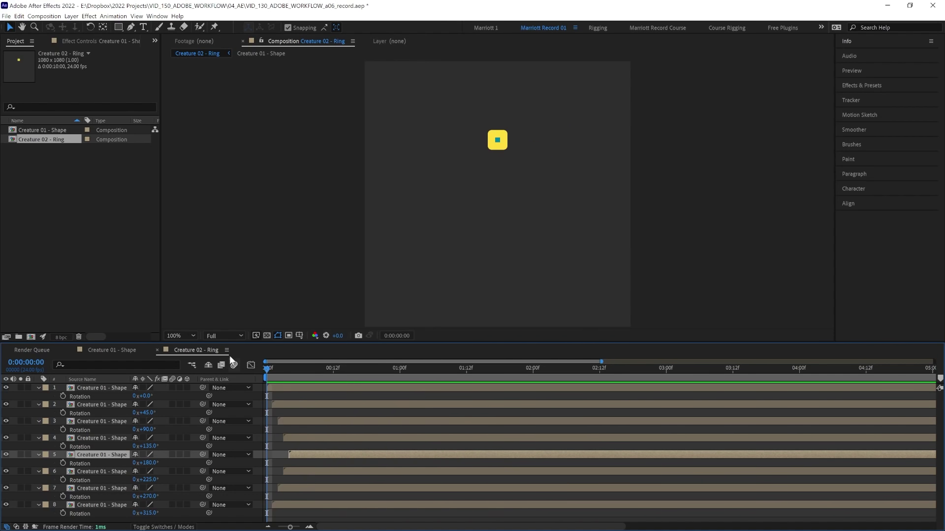
{"action": "key", "text": "space"}
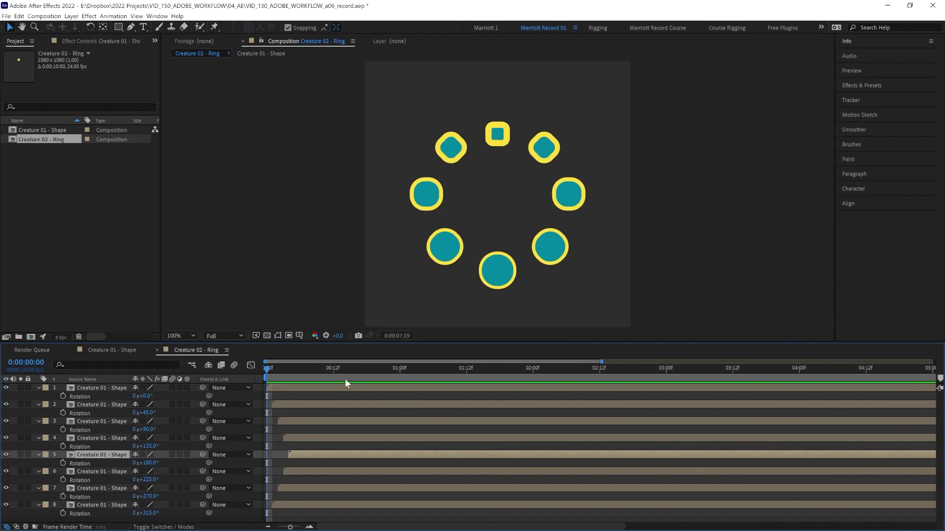
{"action": "key", "text": "space"}
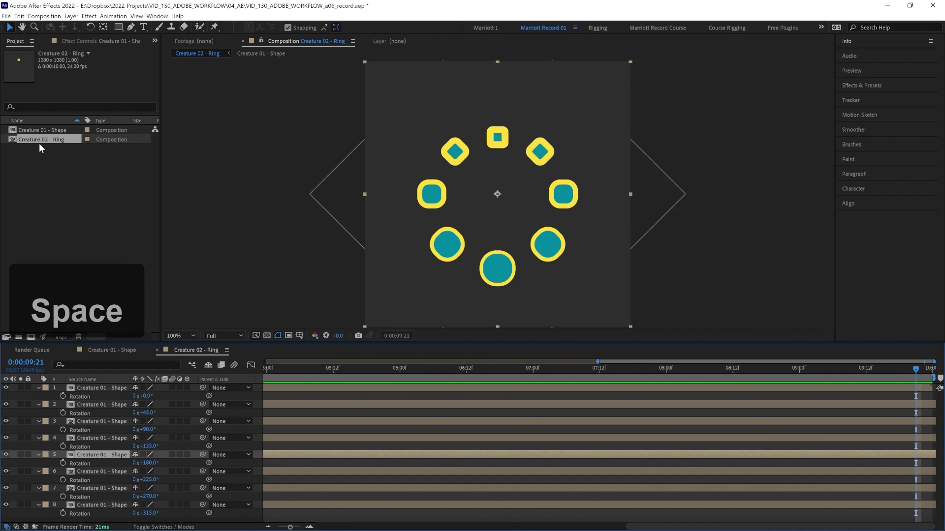
Nest Creature 02 - Ring in a new comp named 'Creature 03 - Tunnel'.
{"action": "left_click_drag", "start_coordinate": [34, 140], "coordinate": [31, 335]}
{"action": "key", "text": "Return"}
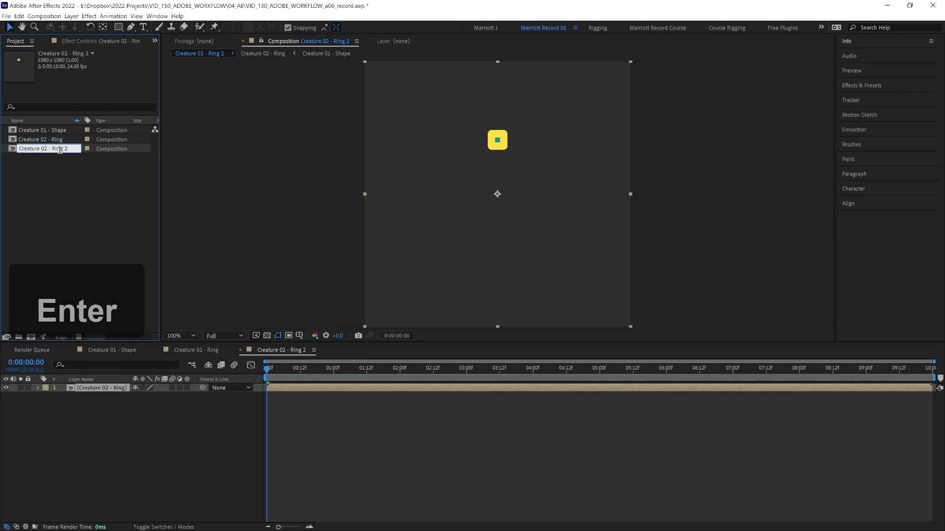
{"action": "left_click", "coordinate": [47, 148]}
{"action": "key", "text": "BackSpace"}
{"action": "type", "text": "3 - Tun"}
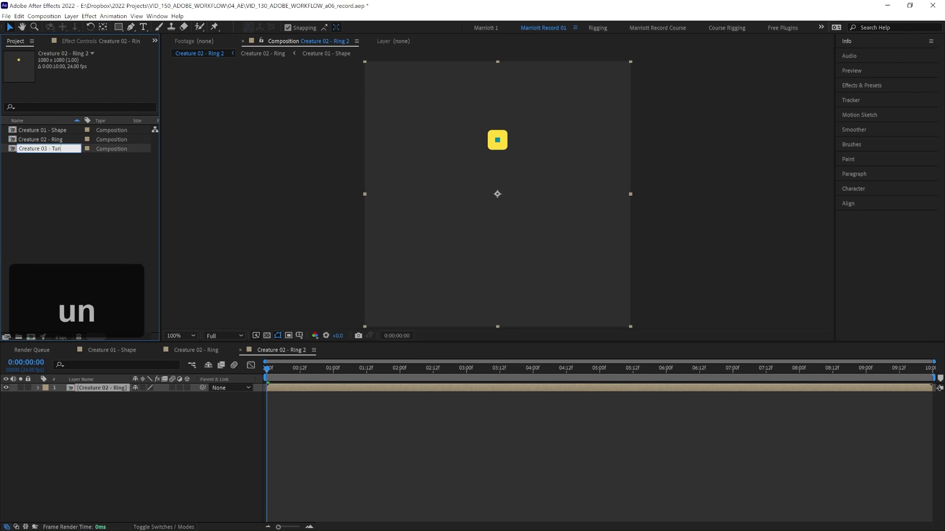
{"action": "type", "text": "nel"}
{"action": "key", "text": "Return"}
At 0:00:01:12, duplicate the ring layer into four copies.
{"action": "left_click", "coordinate": [368, 377]}
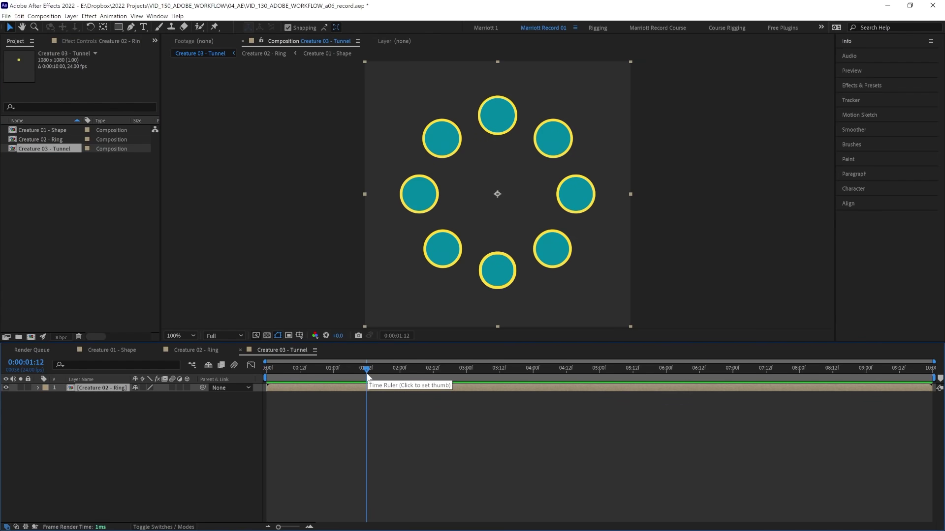
{"action": "key", "text": "ctrl+d"}
{"action": "key", "text": "ctrl+d"}
{"action": "key", "text": "ctrl+d"}
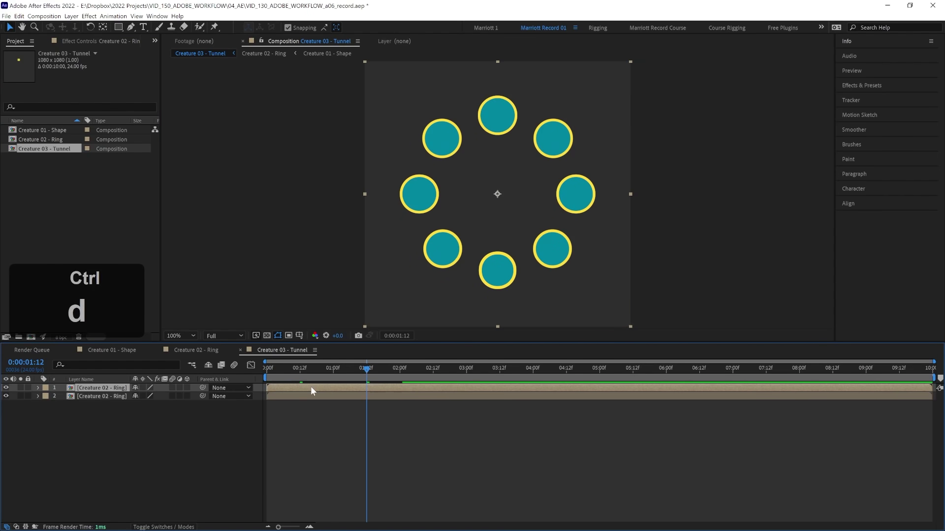
{"action": "key", "text": "ctrl+shift+a"}
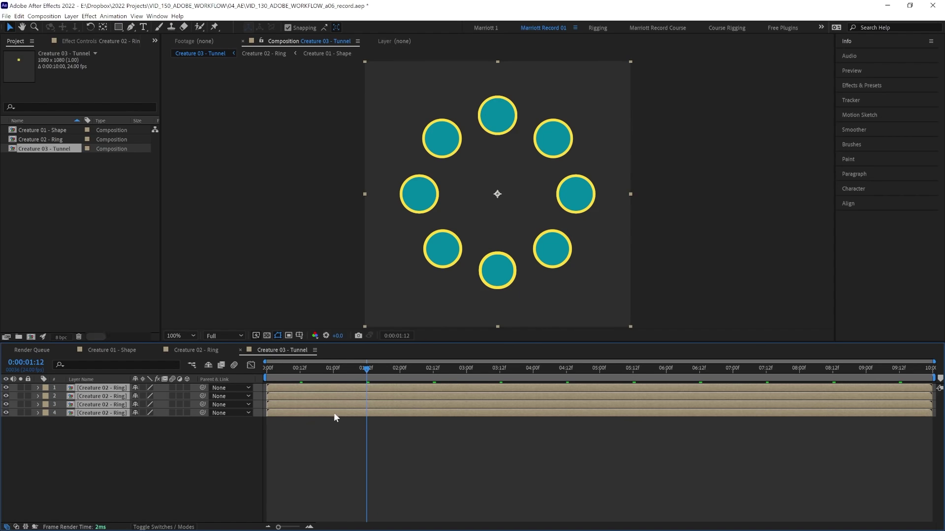
Scale rings 2, 3 and 4 to 50%, 25% and 12.5%, then preview.
{"action": "key", "text": "s"}
{"action": "left_click", "coordinate": [163, 413]}
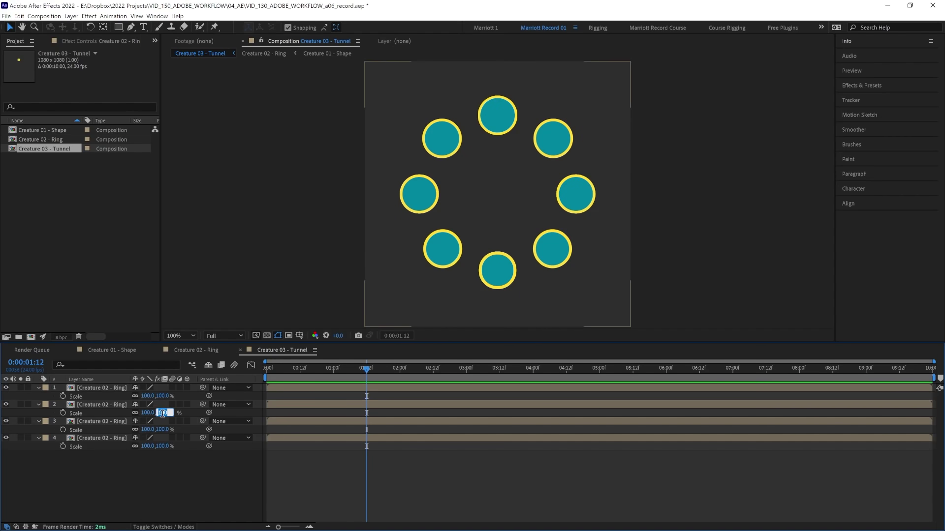
{"action": "type", "text": "50"}
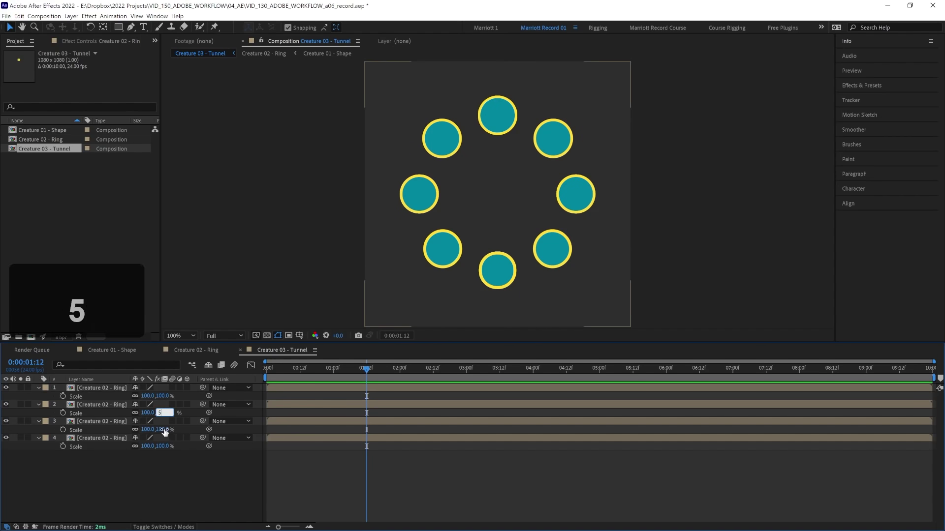
{"action": "key", "text": "Return"}
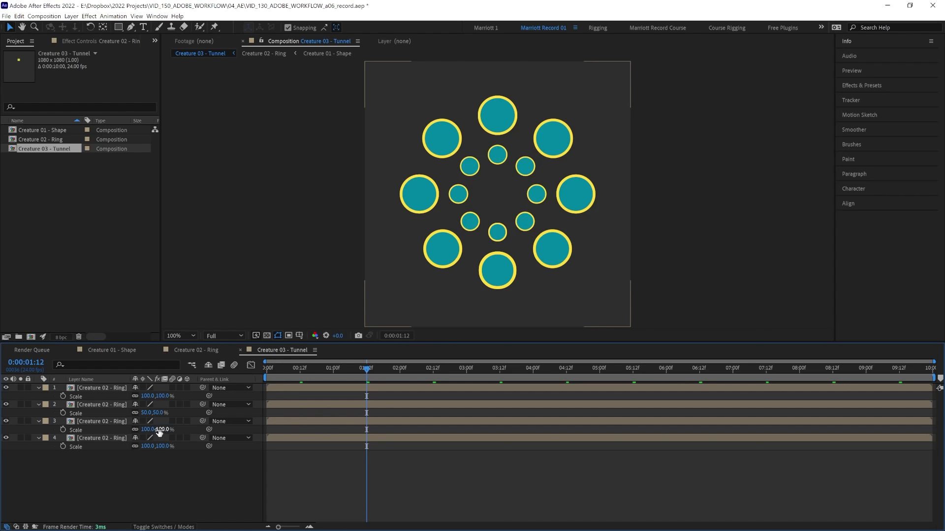
{"action": "type", "text": "25"}
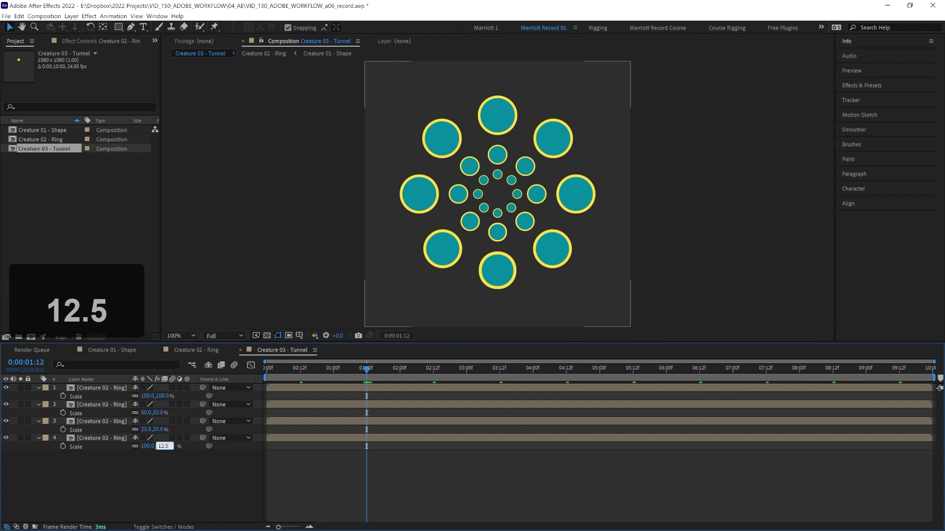
{"action": "key", "text": "Return"}
{"action": "key", "text": "space"}
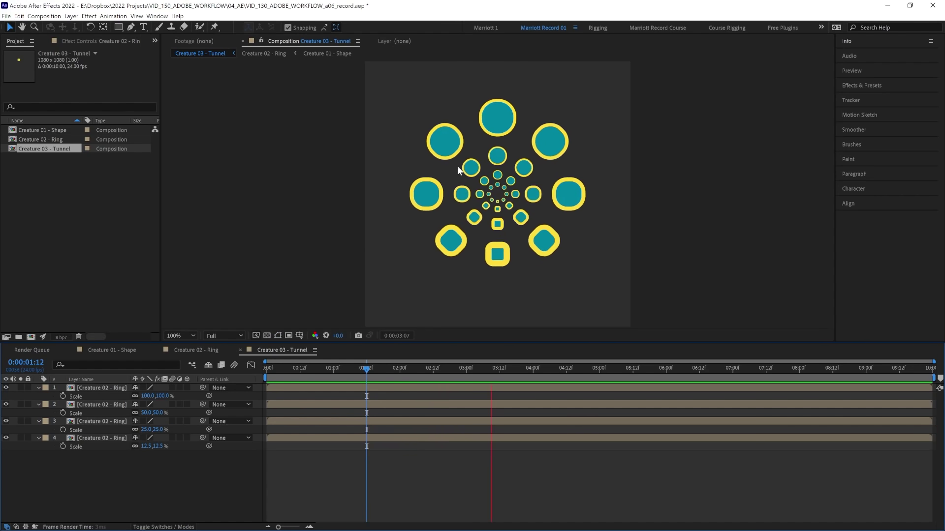
Rotate rings 2 and 4 together by 22.5° and preview the result.
{"action": "key", "text": "space"}
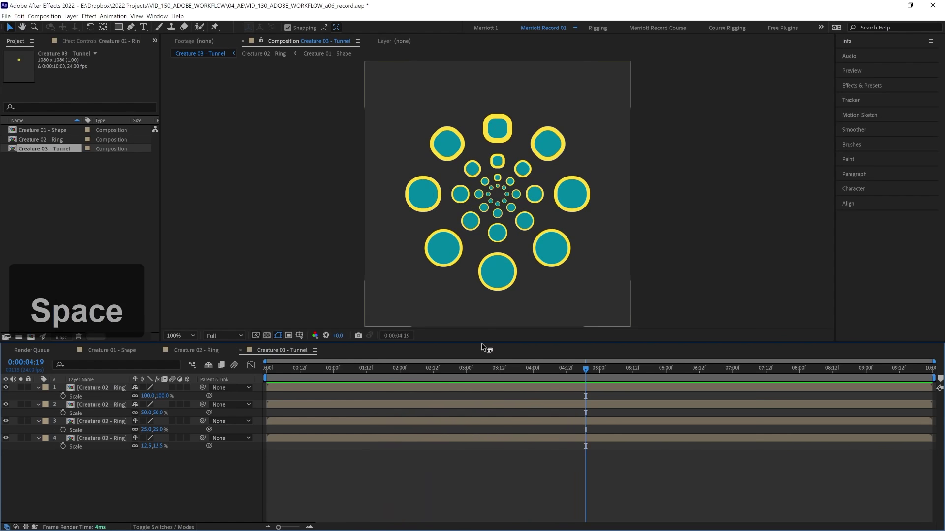
{"action": "left_click", "coordinate": [101, 405]}
{"action": "left_click", "coordinate": [93, 438], "text": "ctrl"}
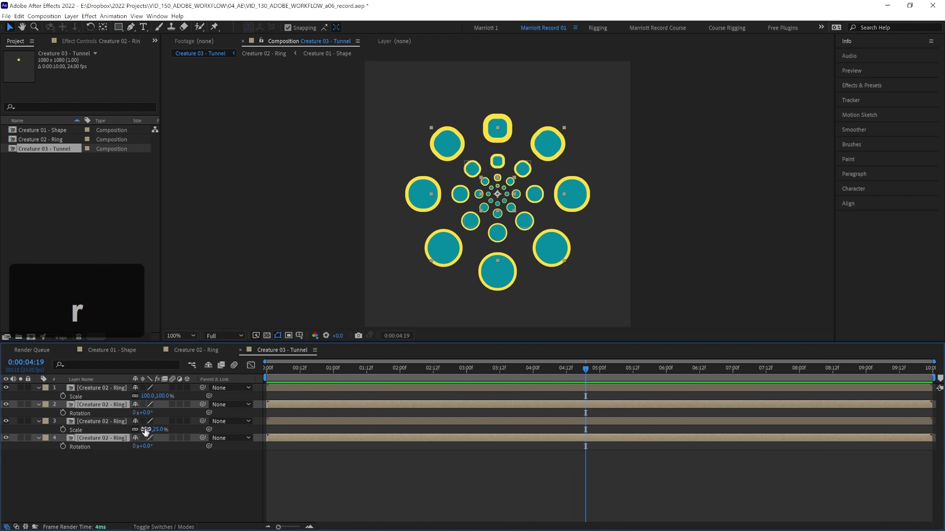
{"action": "left_click_drag", "start_coordinate": [152, 412], "coordinate": [155, 413]}
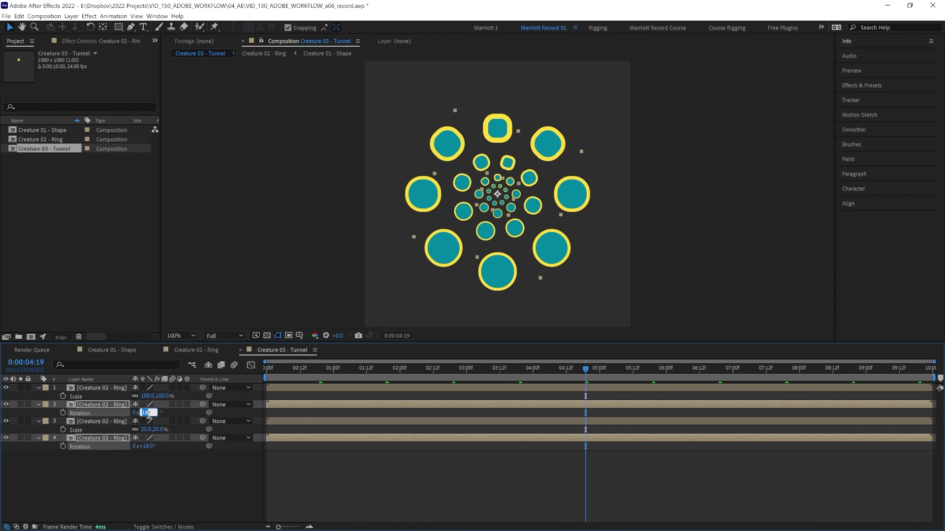
{"action": "type", "text": "22.5"}
{"action": "key", "text": "Return"}
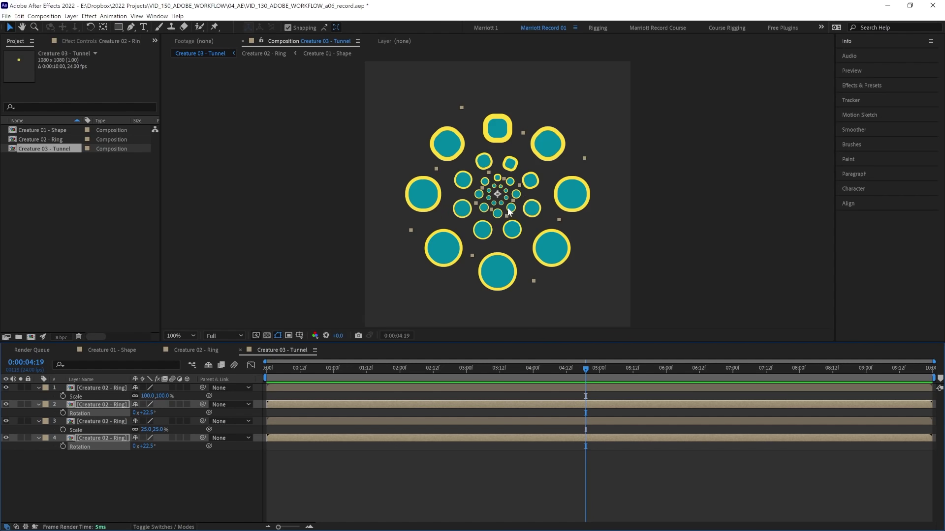
{"action": "key", "text": "space"}
{"action": "key", "text": "space"}
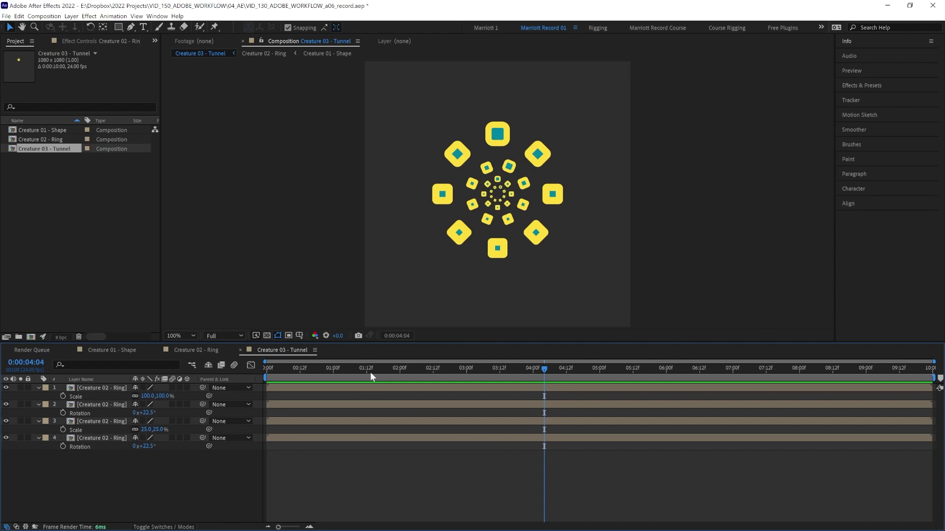
Nudge the inner rings a frame later each with Alt+Page Down, then preview.
{"action": "left_click", "coordinate": [374, 386]}
{"action": "left_click", "coordinate": [298, 403]}
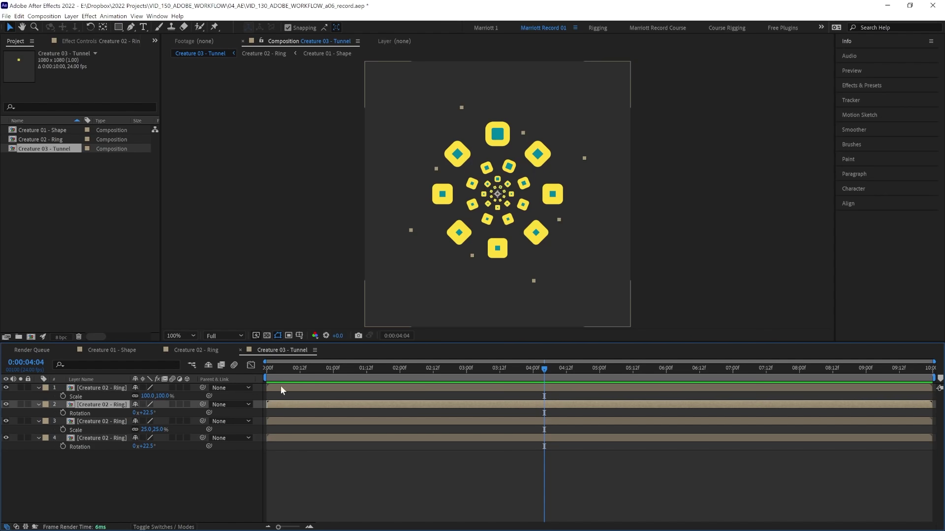
{"action": "key", "text": "alt+Page_Down"}
{"action": "left_click", "coordinate": [278, 421]}
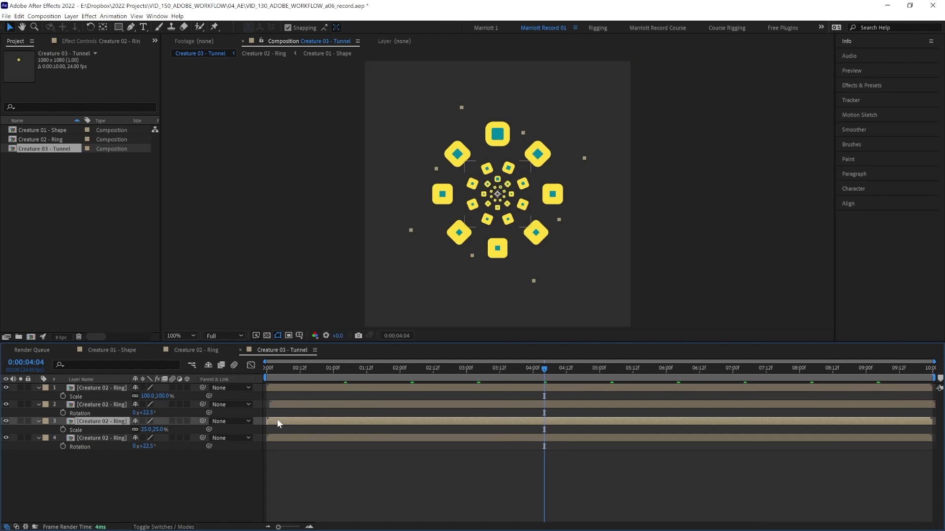
{"action": "left_click", "coordinate": [283, 438]}
{"action": "key", "text": "alt+Page_Down"}
{"action": "key", "text": "alt+Page_Down"}
{"action": "key", "text": "alt+Page_Down"}
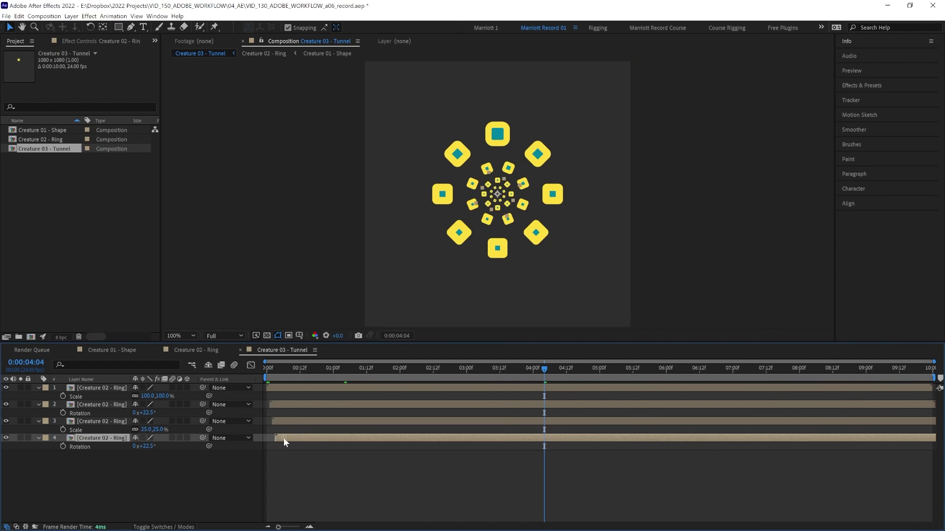
{"action": "key", "text": "space"}
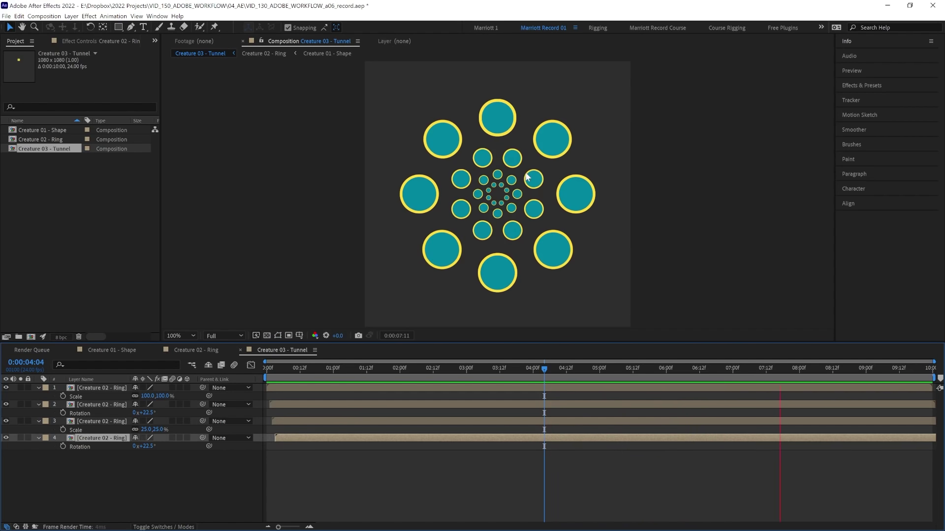
{"action": "left_click_drag", "start_coordinate": [264, 372], "coordinate": [333, 372]}
Slide all four ring layers about one second earlier and preview from the start.
{"action": "left_click", "coordinate": [333, 388]}
{"action": "key", "text": "shift+space"}
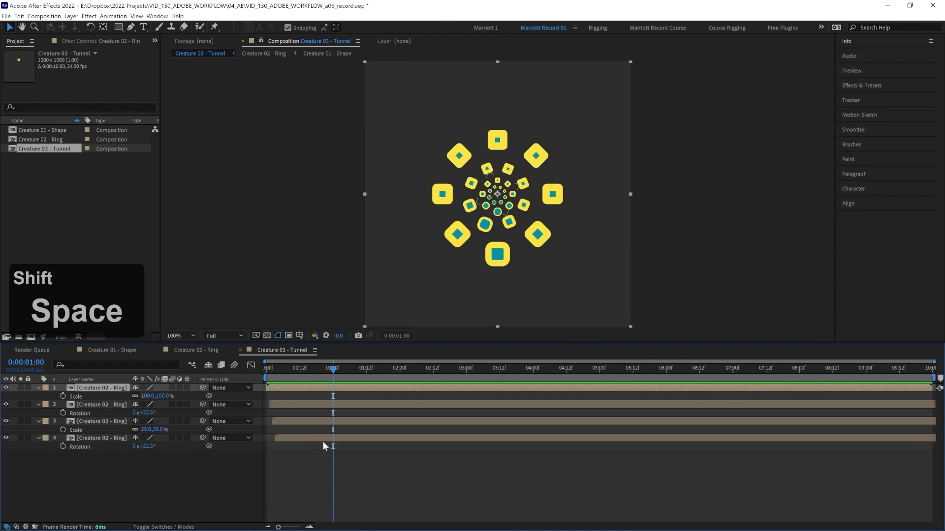
{"action": "left_click", "coordinate": [334, 436], "text": "shift"}
{"action": "left_click_drag", "start_coordinate": [331, 432], "coordinate": [268, 389]}
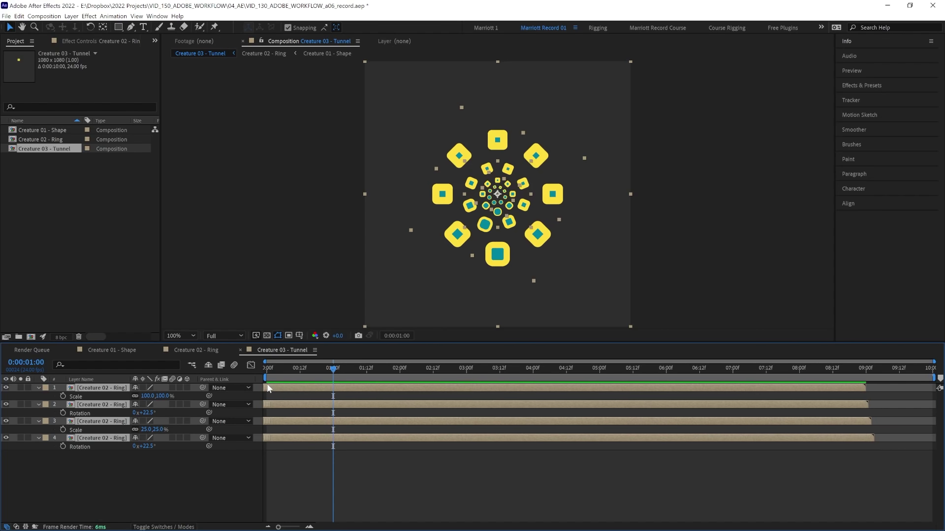
{"action": "left_click", "coordinate": [260, 368]}
{"action": "key", "text": "space"}
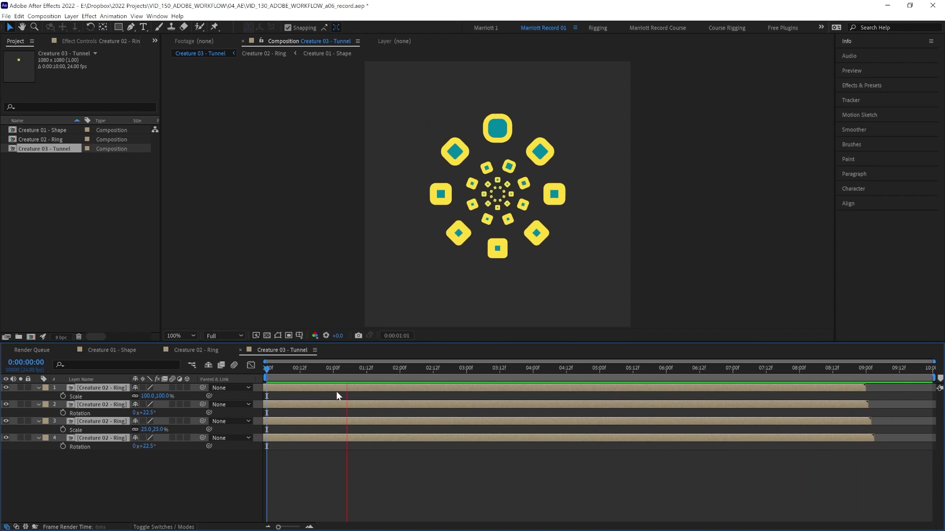
{"action": "key", "text": "space"}
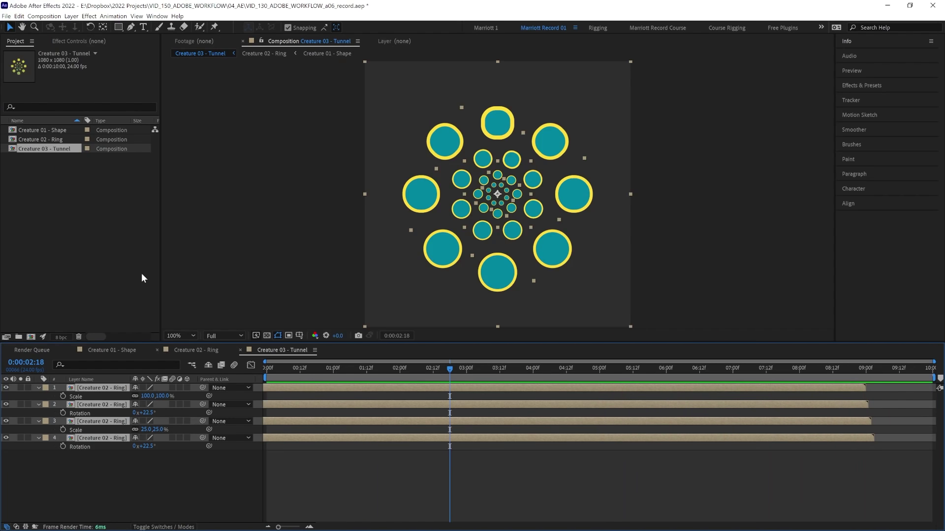
{"action": "double_click", "coordinate": [57, 129]}
{"action": "left_click", "coordinate": [405, 28]}
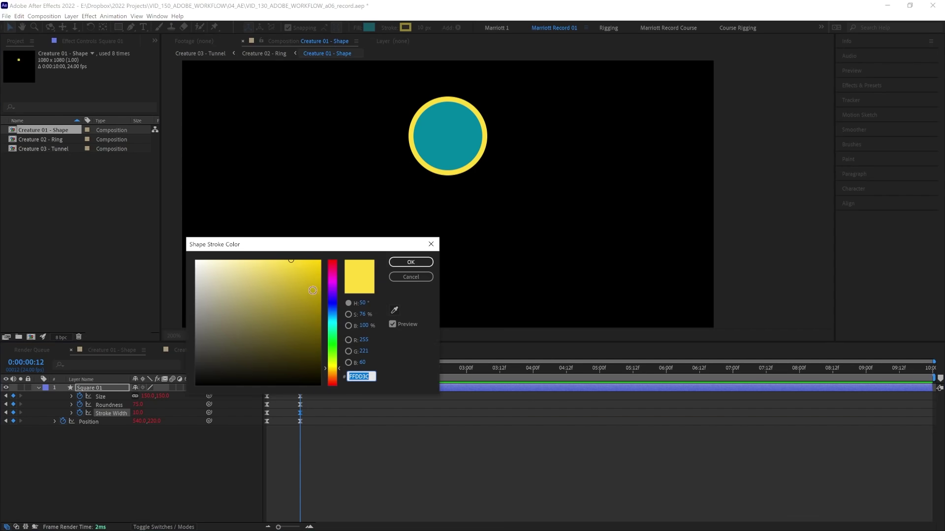
{"action": "key", "text": "space"}
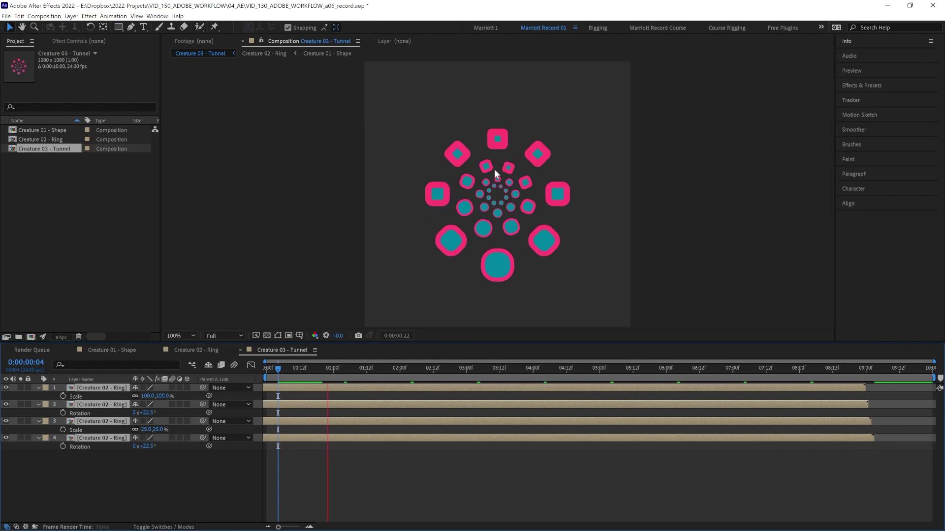
{"action": "key", "text": "space"}
{"action": "left_click_drag", "start_coordinate": [368, 363], "coordinate": [308, 368]}
{"action": "key", "text": "space"}
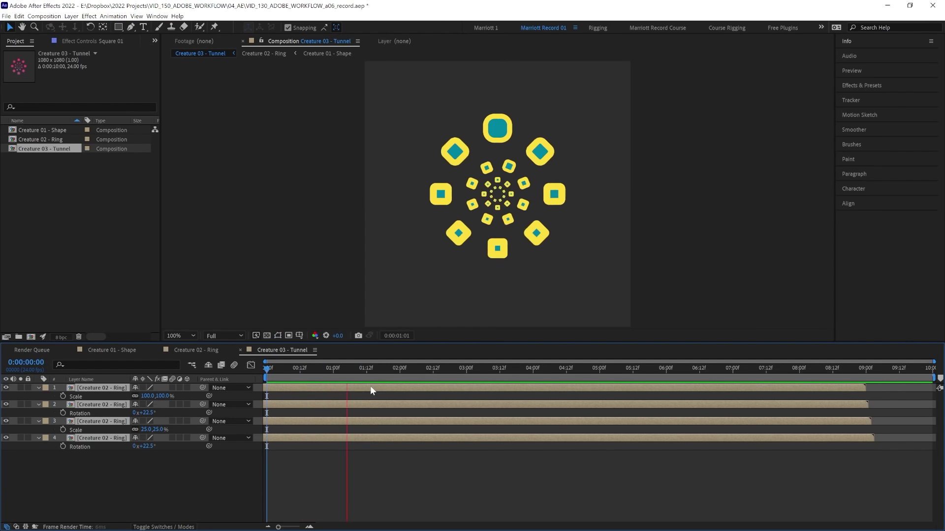